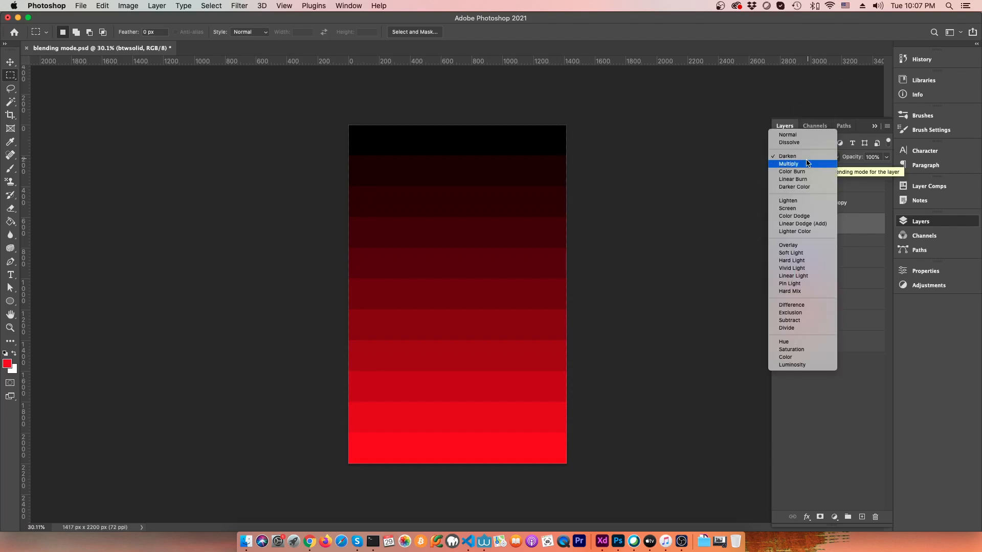
Compare the Darken and Multiply blending modes on the btwsolid layer over Red, finishing on Multiply
click(803, 164)
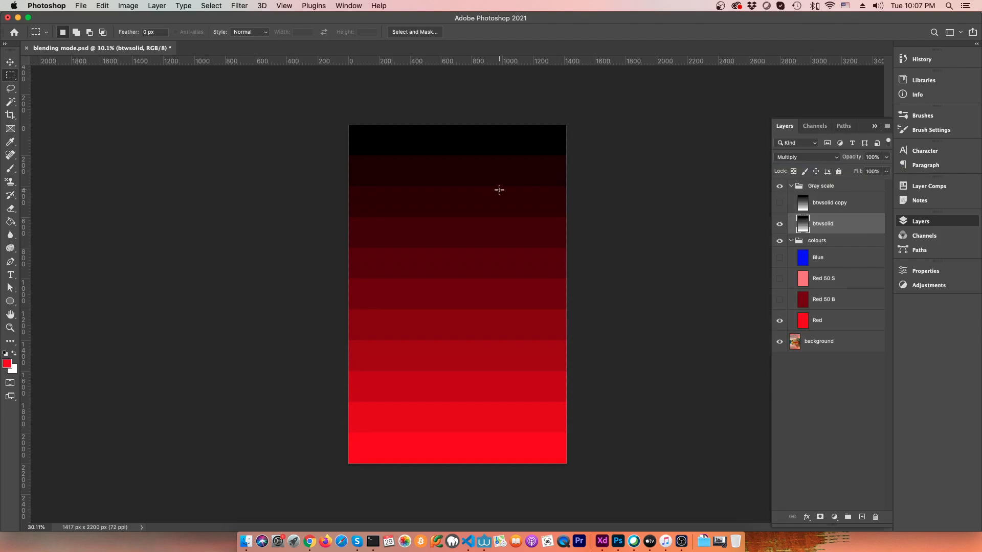
click(778, 158)
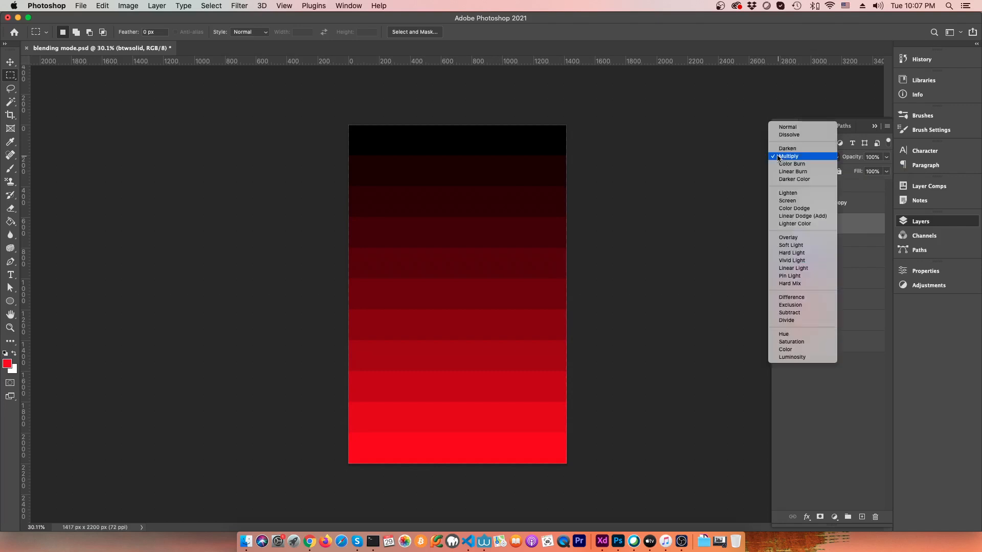
click(780, 149)
click(789, 157)
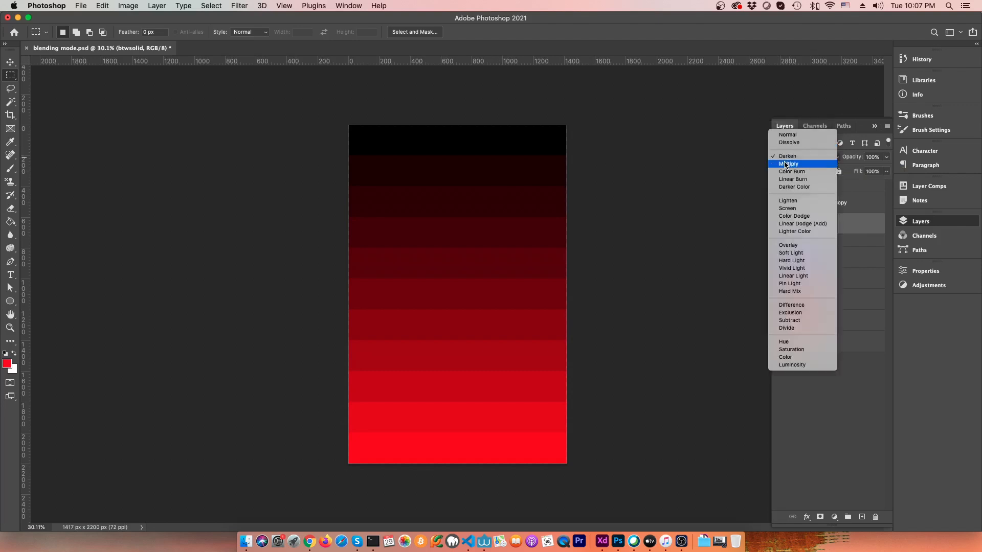
click(784, 163)
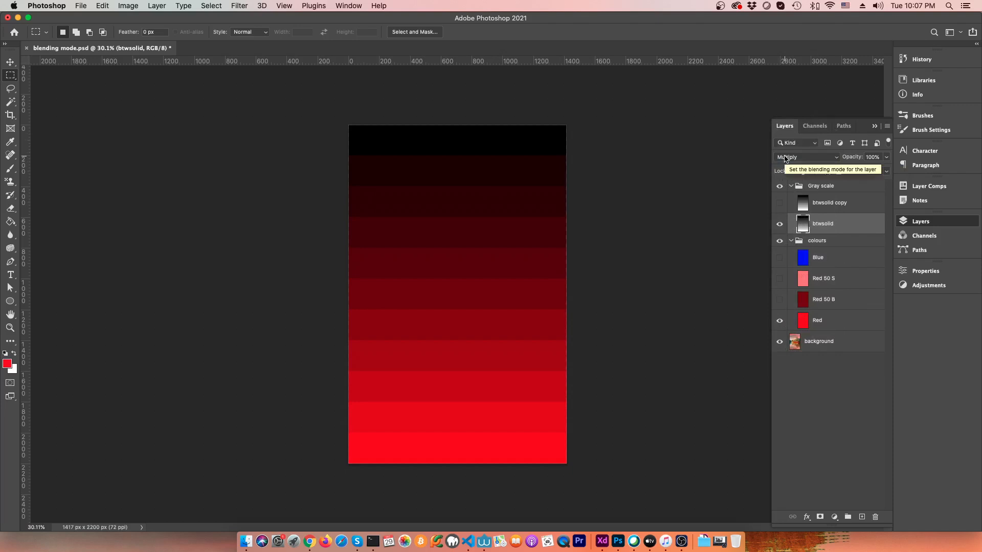
With the Gray scale group hidden and Red 50 B shown, sample the canvas's dark red (#800000) as the foreground colour
click(779, 186)
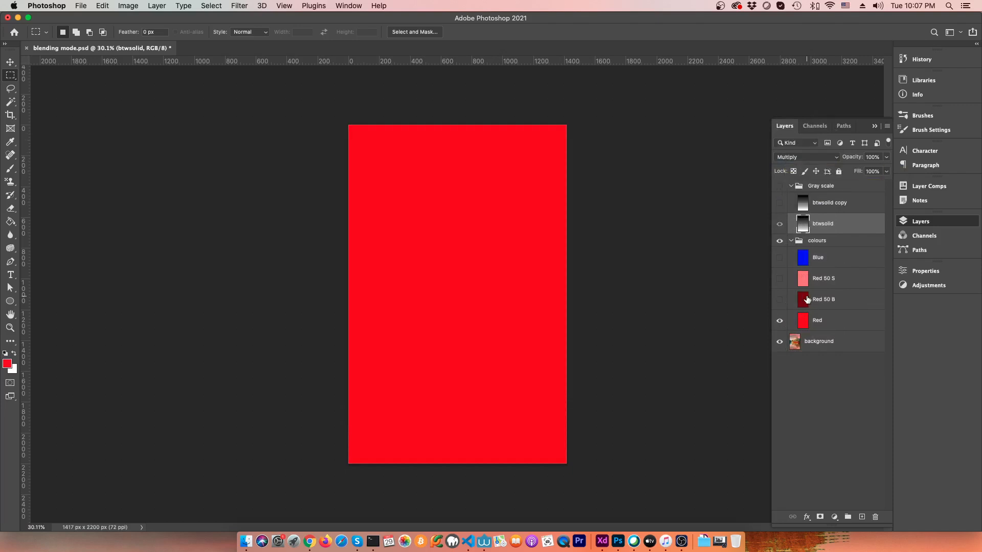
click(780, 302)
click(7, 365)
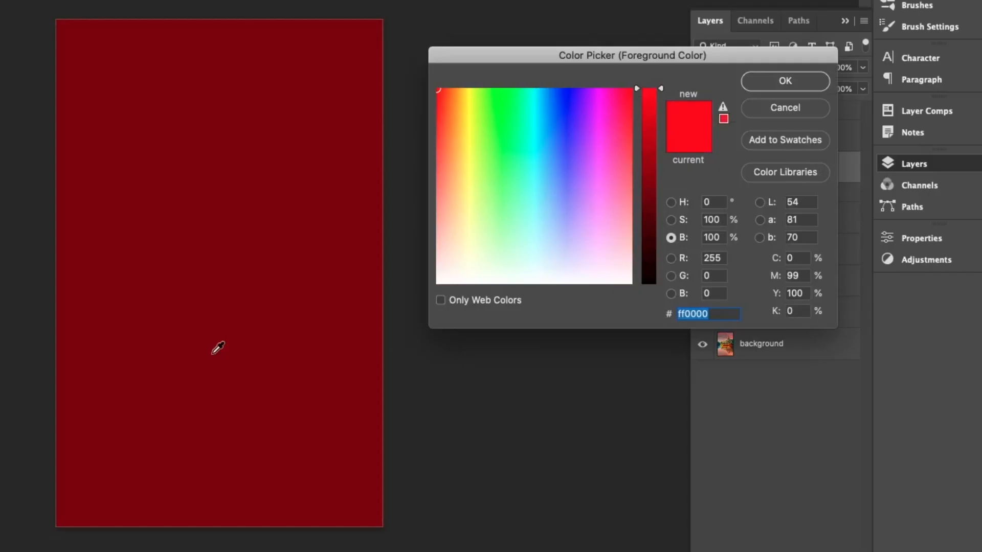
click(456, 345)
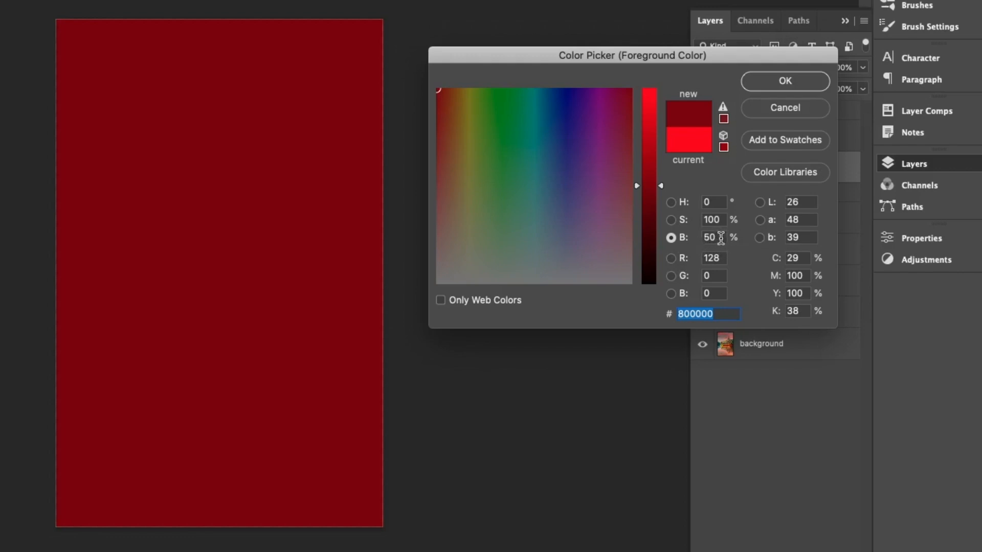
click(693, 145)
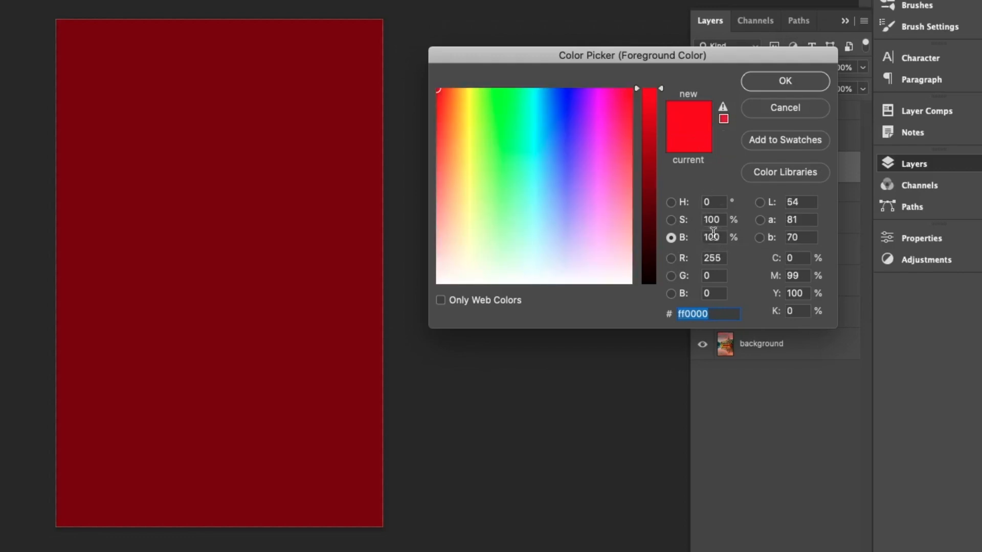
click(253, 294)
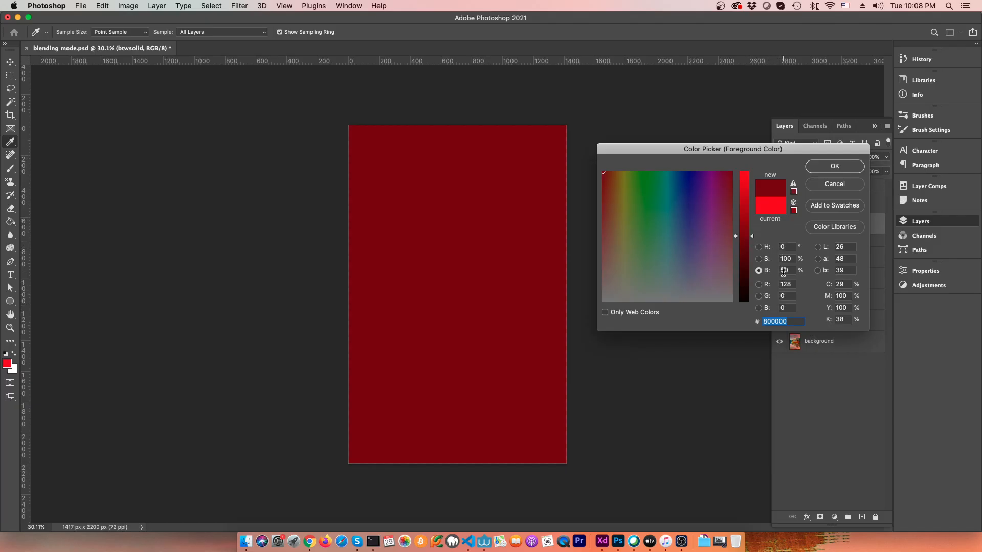
click(834, 167)
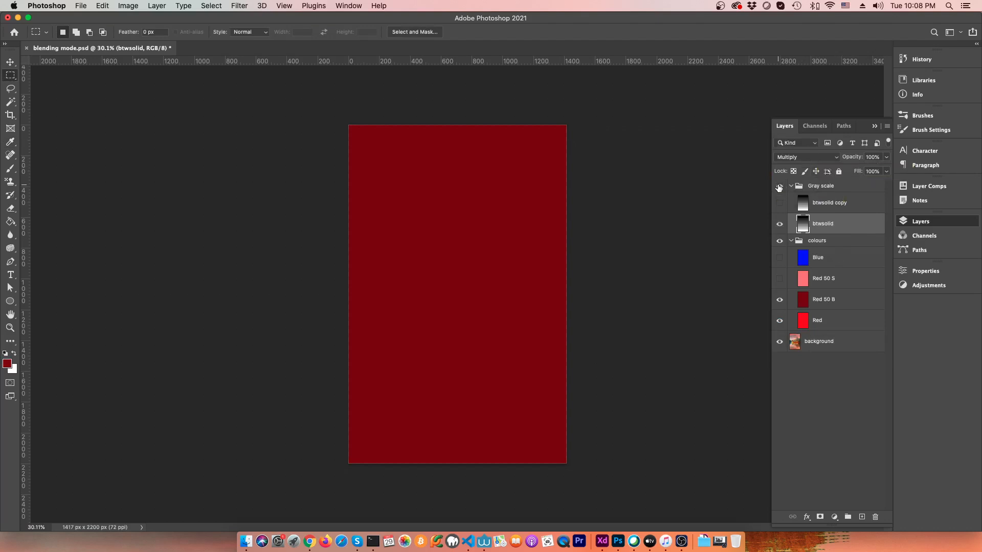
Show the Gray scale group again and set the btwsolid layer's blending mode to Darken
click(779, 186)
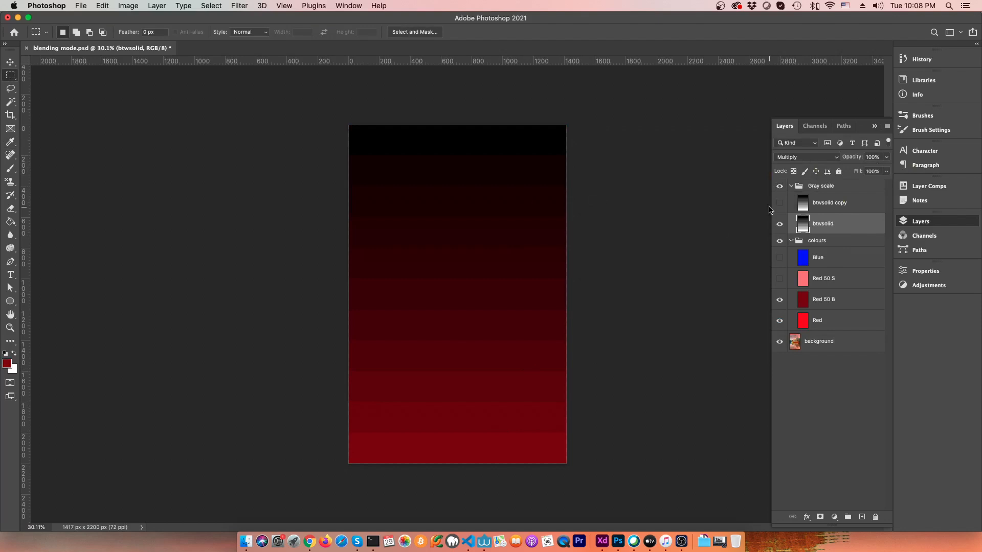
click(780, 225)
click(780, 225)
click(806, 157)
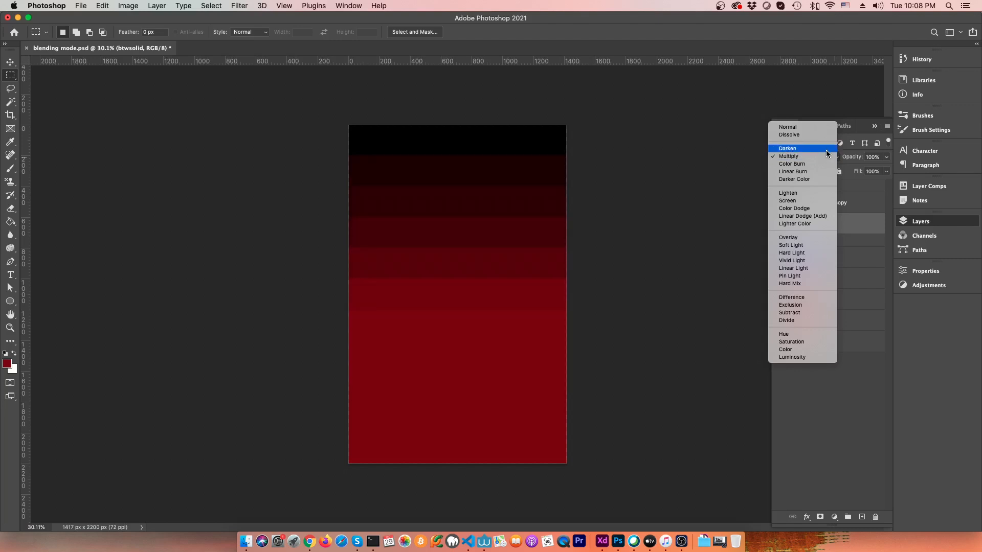
click(827, 149)
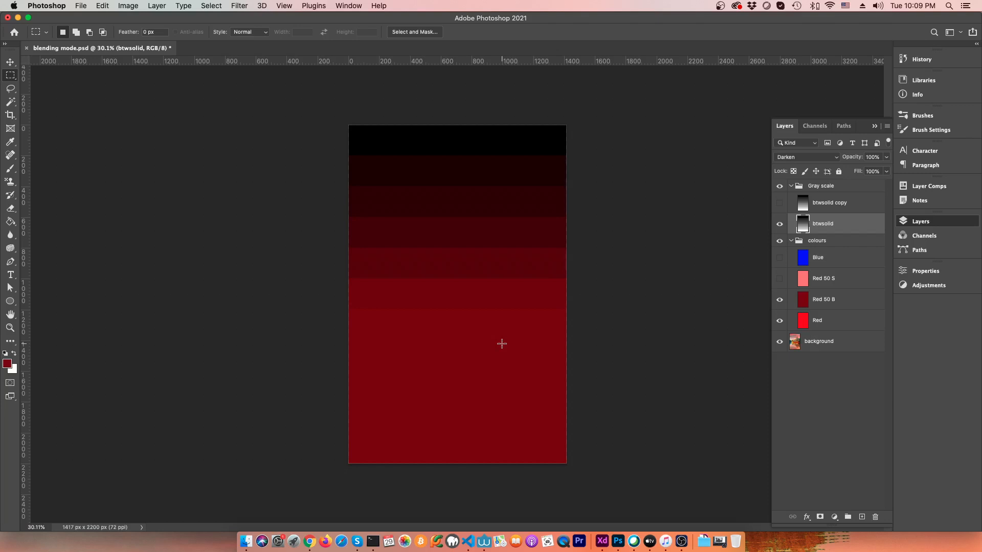
Hide Red 50 B and temporarily show btwsolid copy to compare the grey bands with the Darken result over Red, restoring both layers' visibility
click(779, 299)
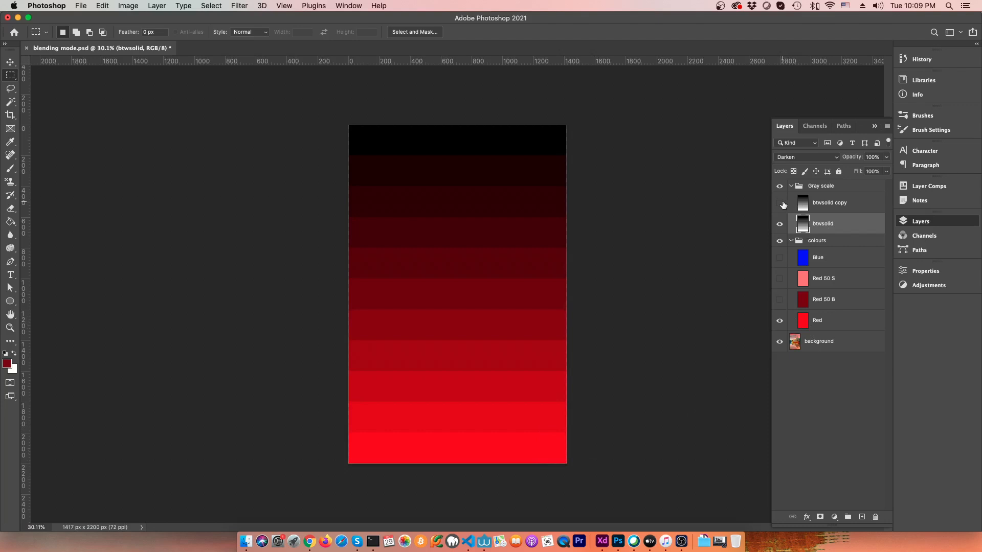
click(779, 203)
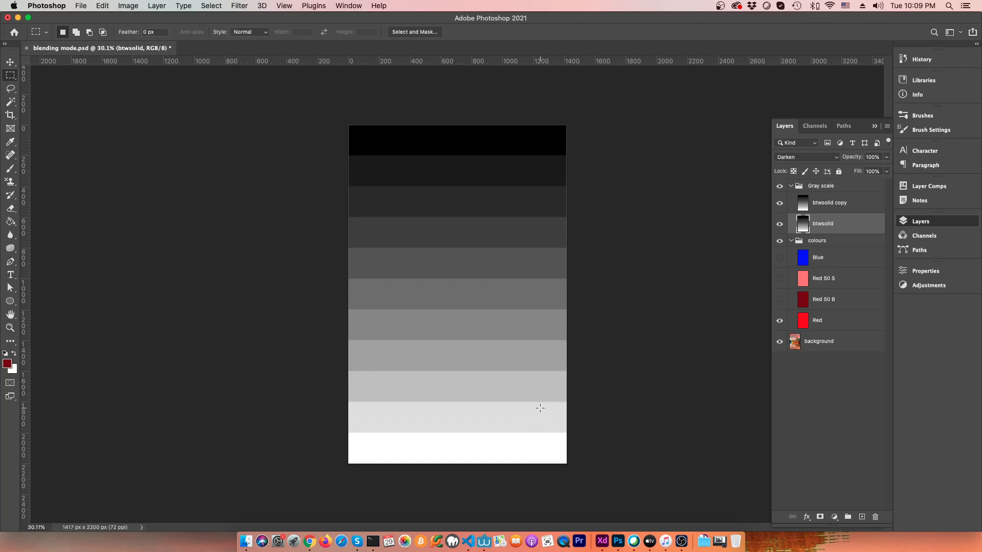
click(779, 203)
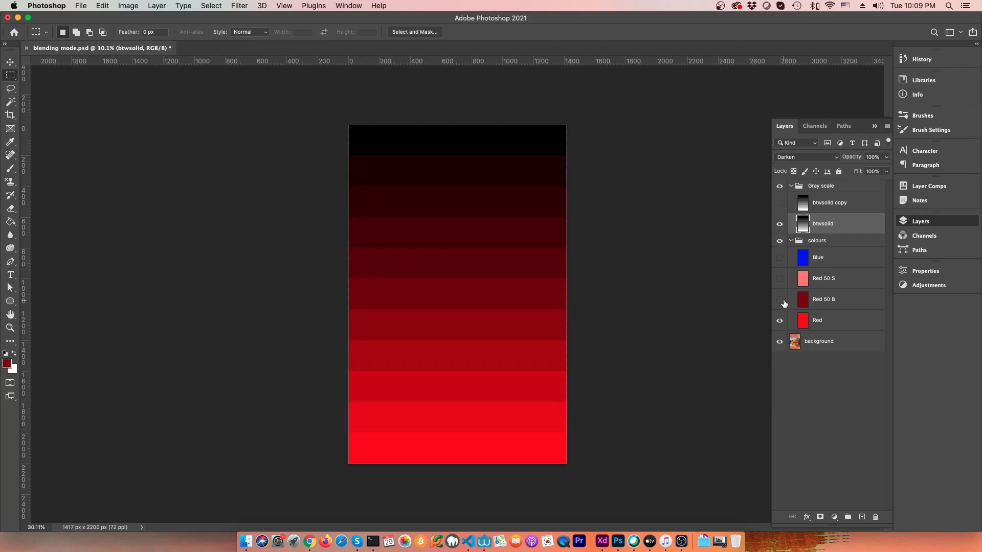
click(780, 300)
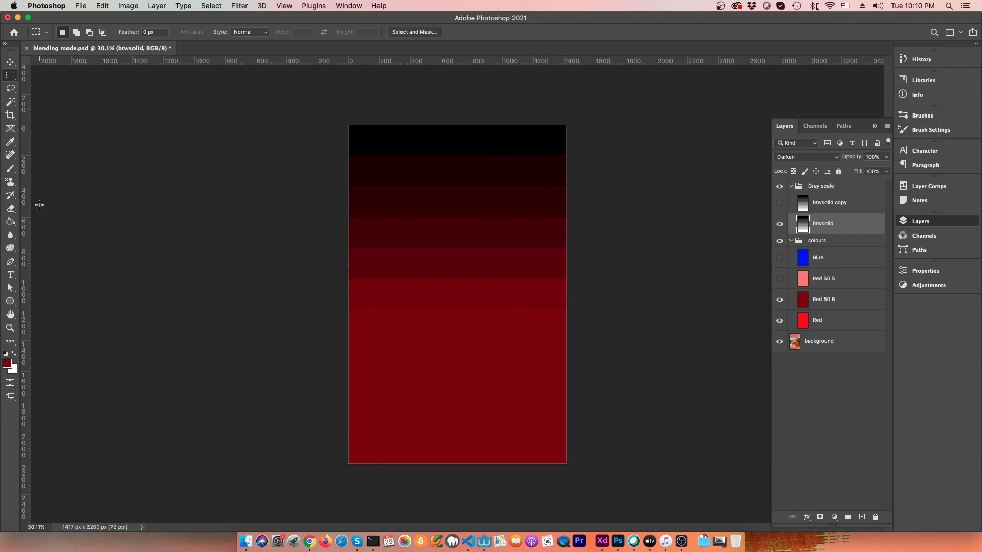
Sample several bands of the Darken result in the Color Picker, finishing with the fourth band's #470000 as the foreground colour
click(8, 364)
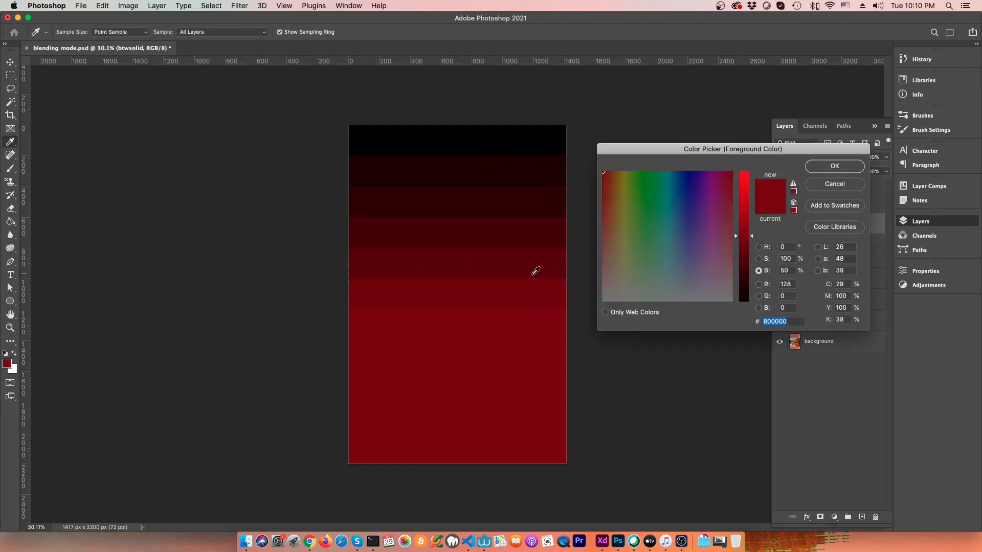
click(441, 287)
click(518, 330)
click(524, 256)
click(525, 225)
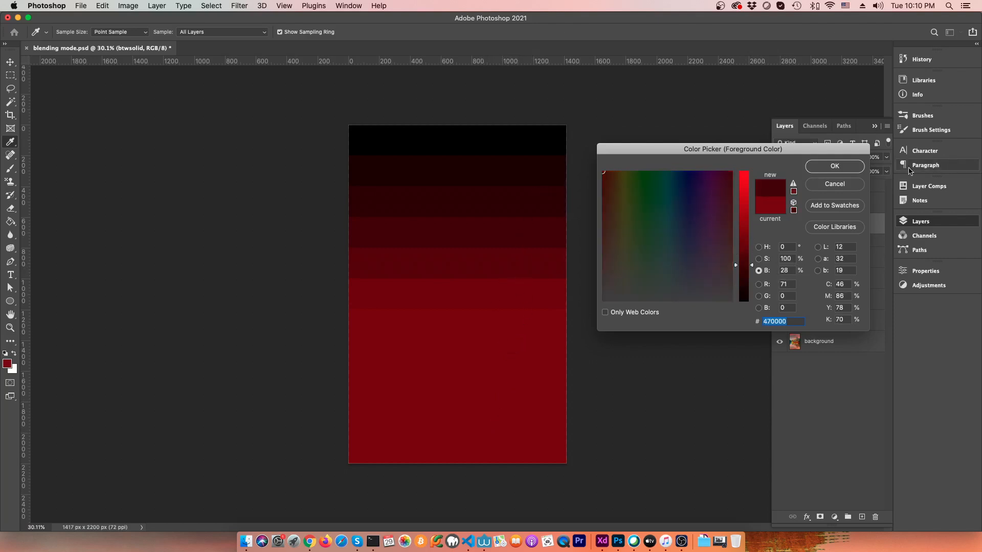
click(835, 166)
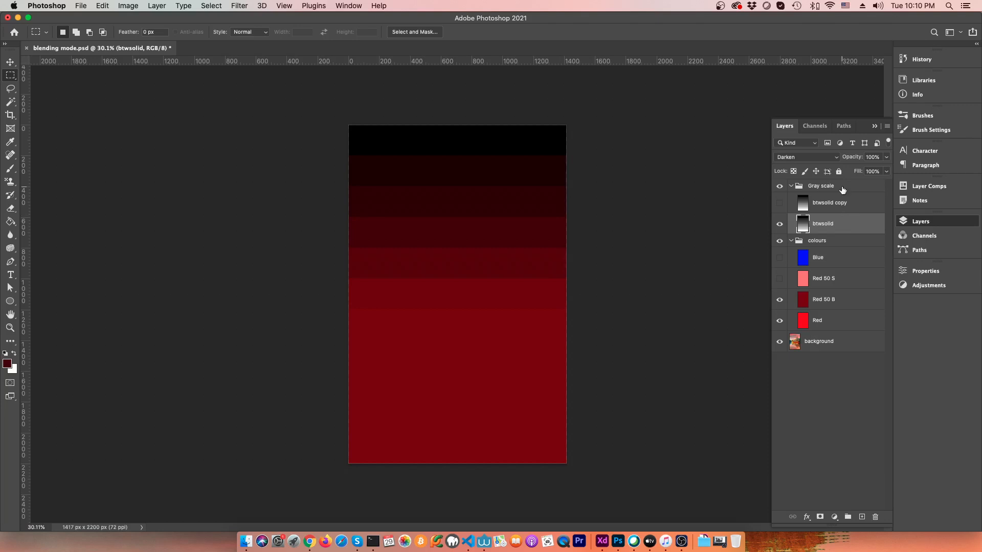
Switch btwsolid to Multiply to sample the bottom band's dark red as the foreground colour, and return the layer to Darken
click(824, 157)
click(820, 163)
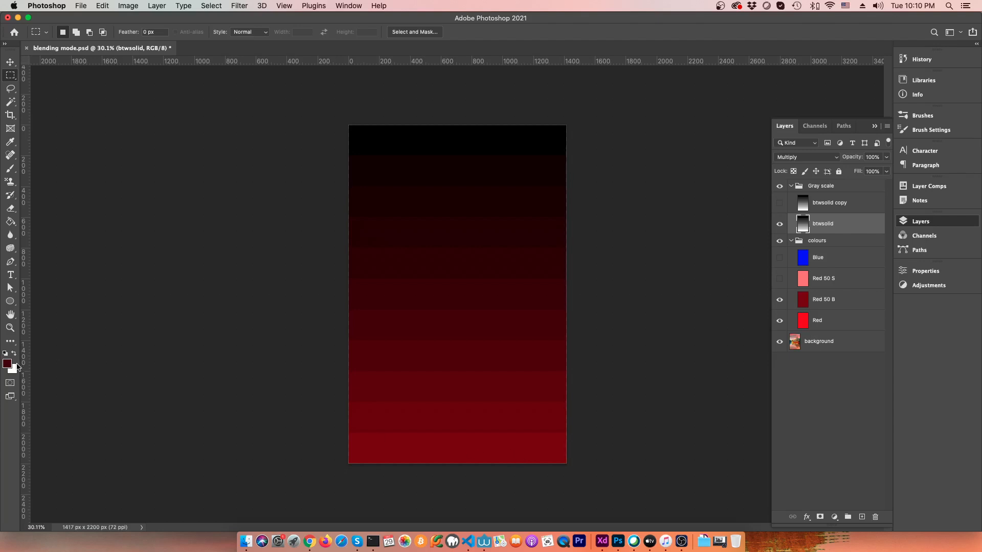
click(507, 441)
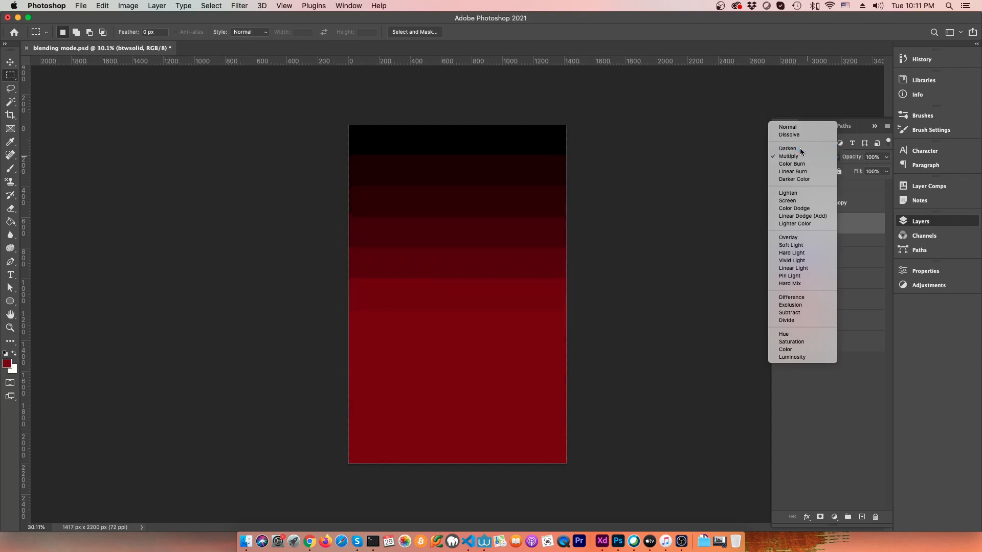
click(800, 149)
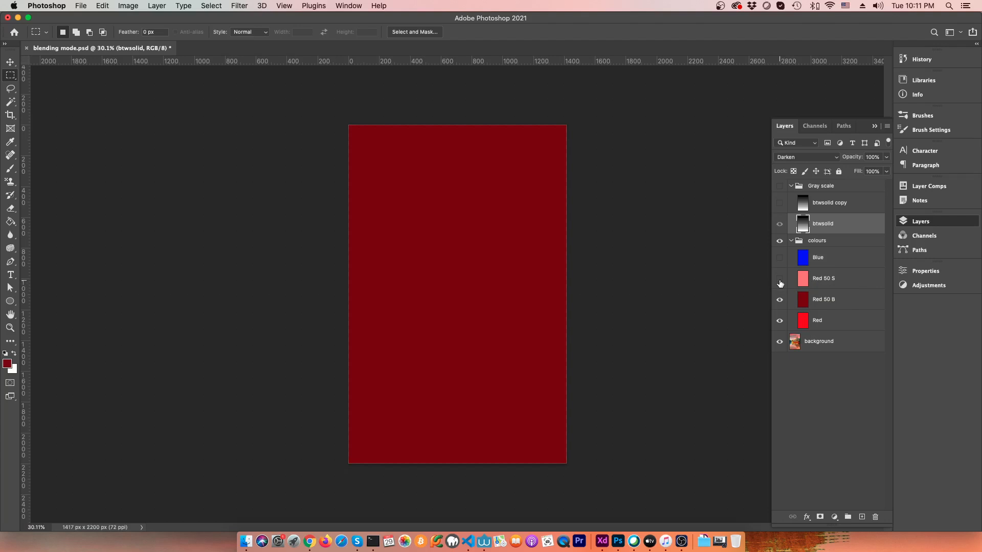
With the Gray scale group hidden, show Red 50 S and sample its pink (#ff8080) as the foreground colour using the saturation-based picker view
click(780, 280)
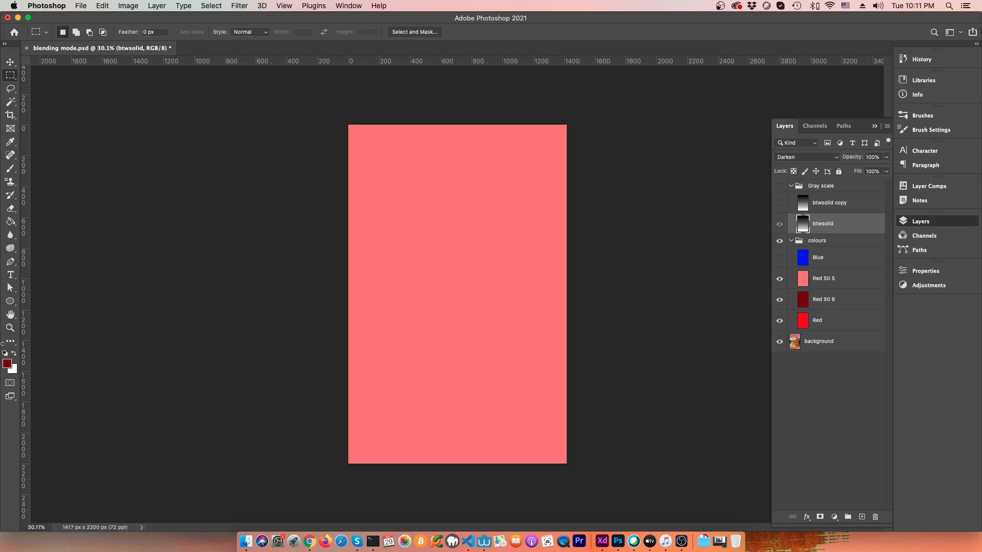
click(7, 363)
click(469, 270)
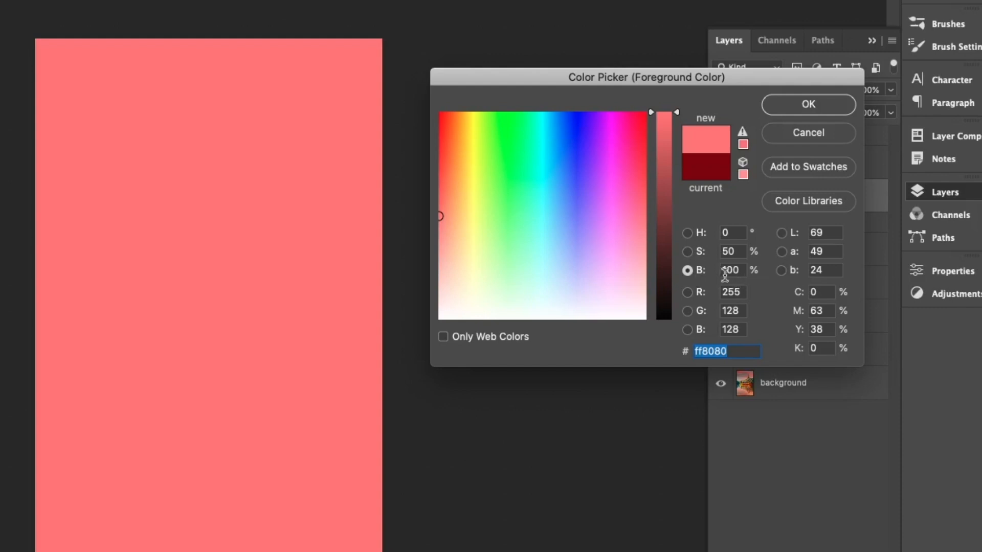
click(687, 252)
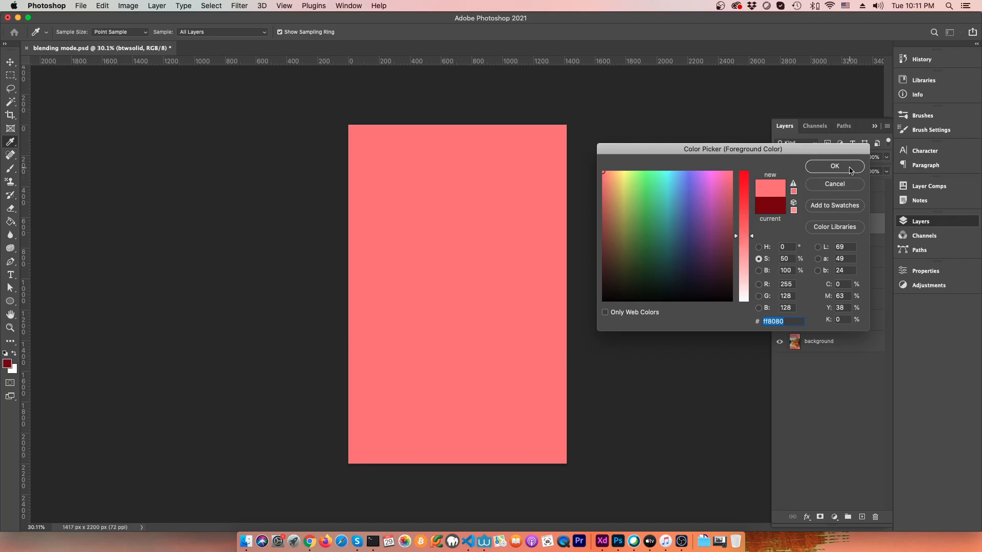
click(821, 107)
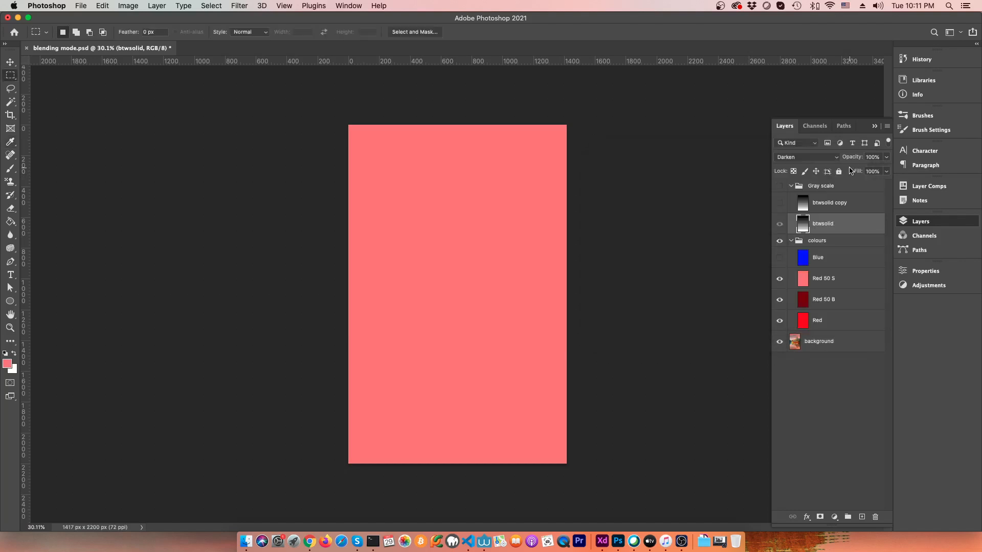
Set the btwsolid layer's blending mode to Lighten and show the Gray scale group over Red 50 S
click(795, 163)
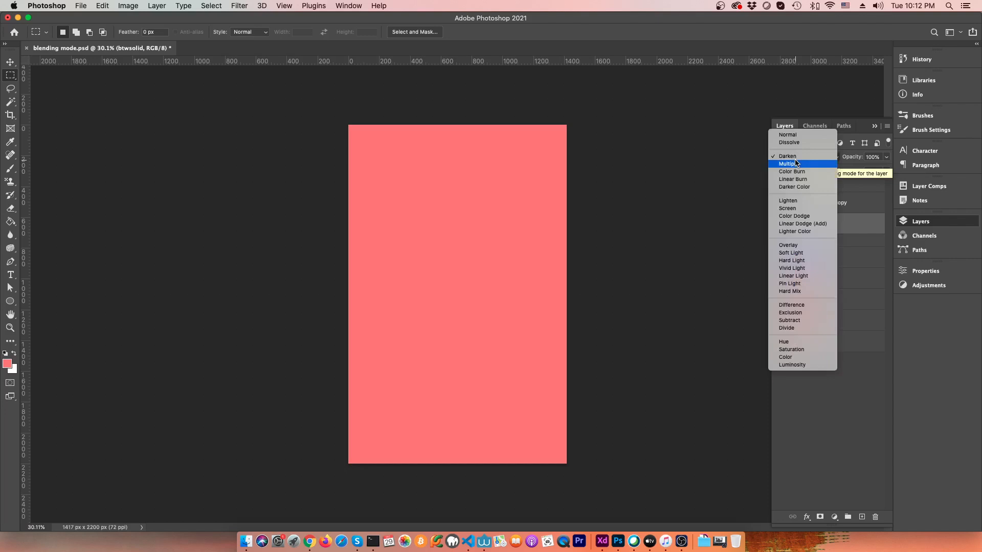
click(781, 201)
click(779, 202)
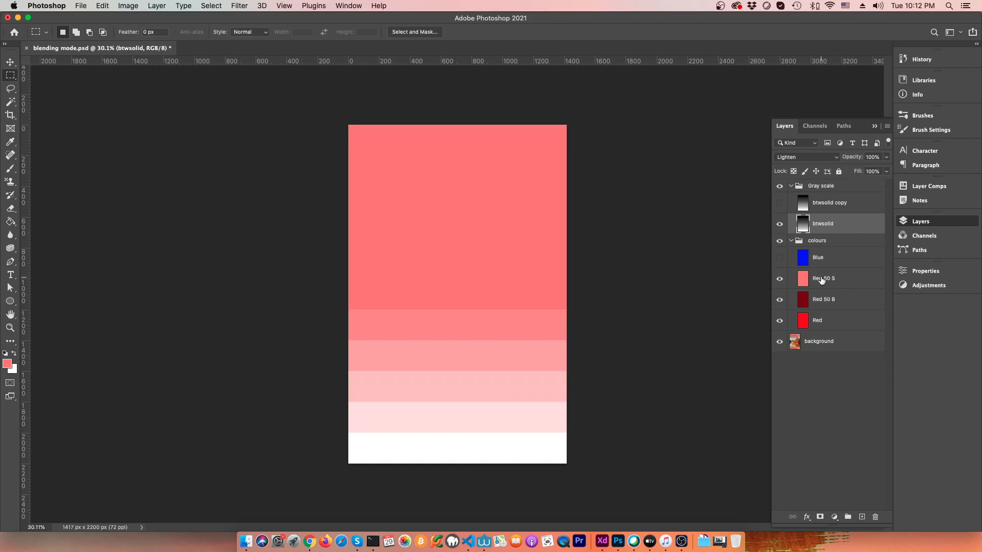
Sample each lighter band of the Lighten result in the Color Picker down to white, finishing on the upper area's pink (#ff8080)
key(n)
click(525, 328)
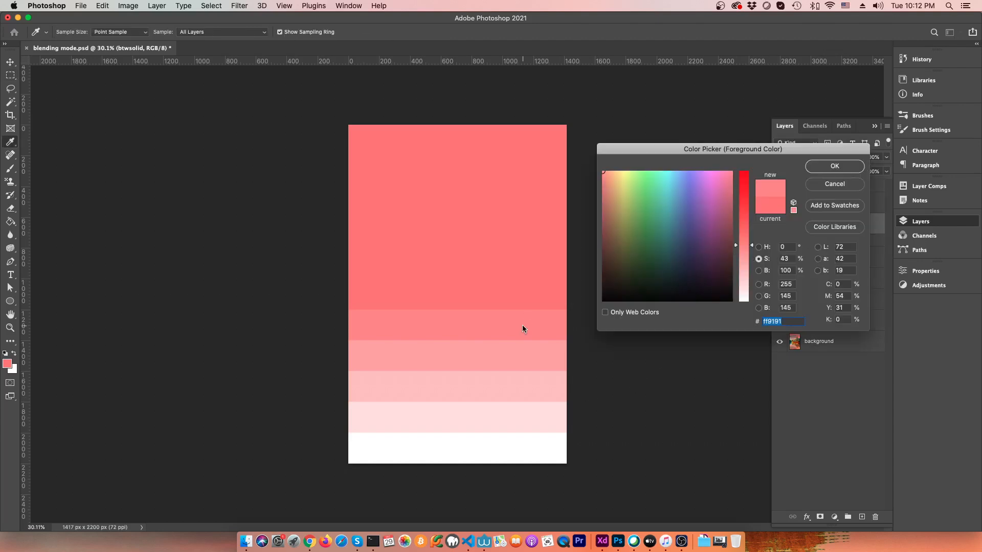
click(543, 352)
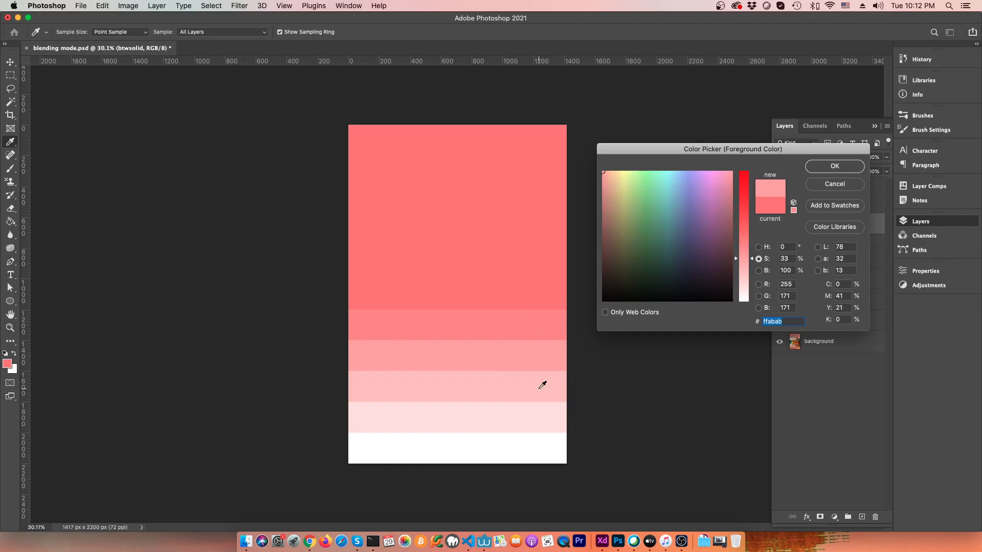
click(539, 390)
click(531, 415)
click(526, 438)
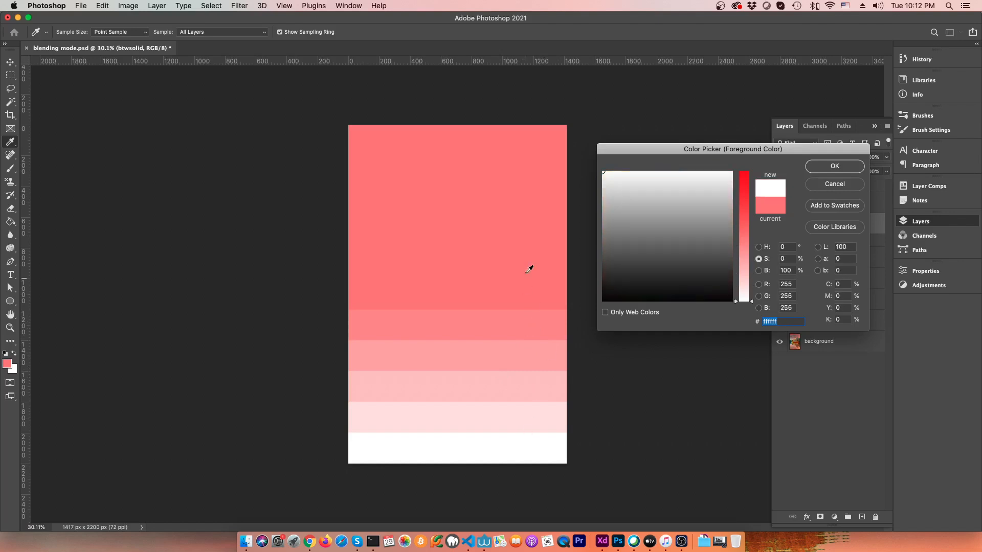
click(487, 221)
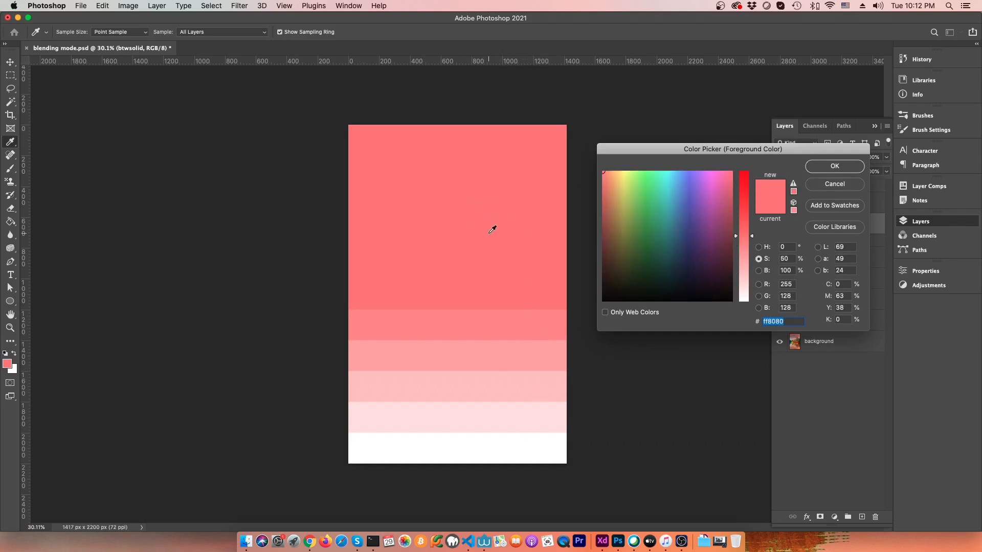
click(845, 167)
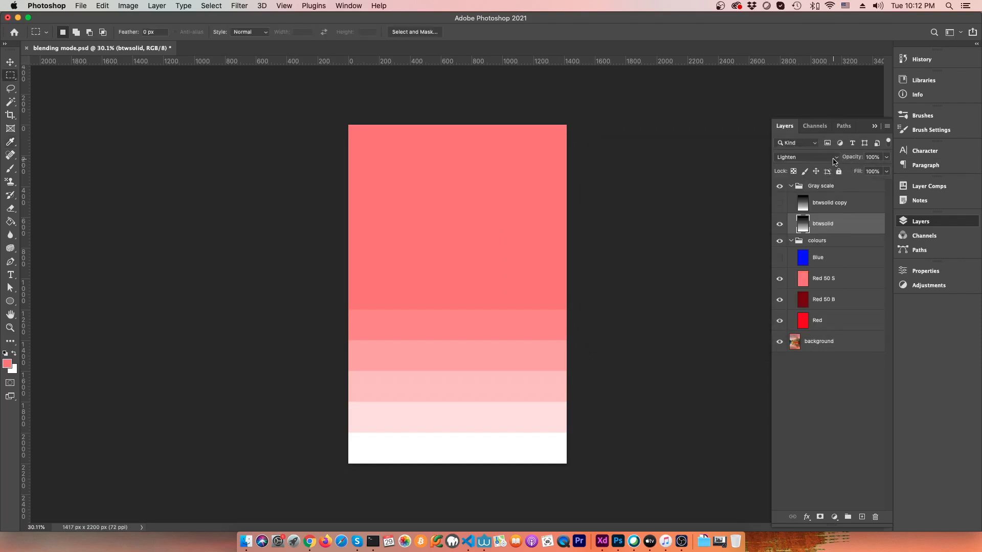
Set the btwsolid layer's blending mode to Screen over Red 50 S
click(832, 159)
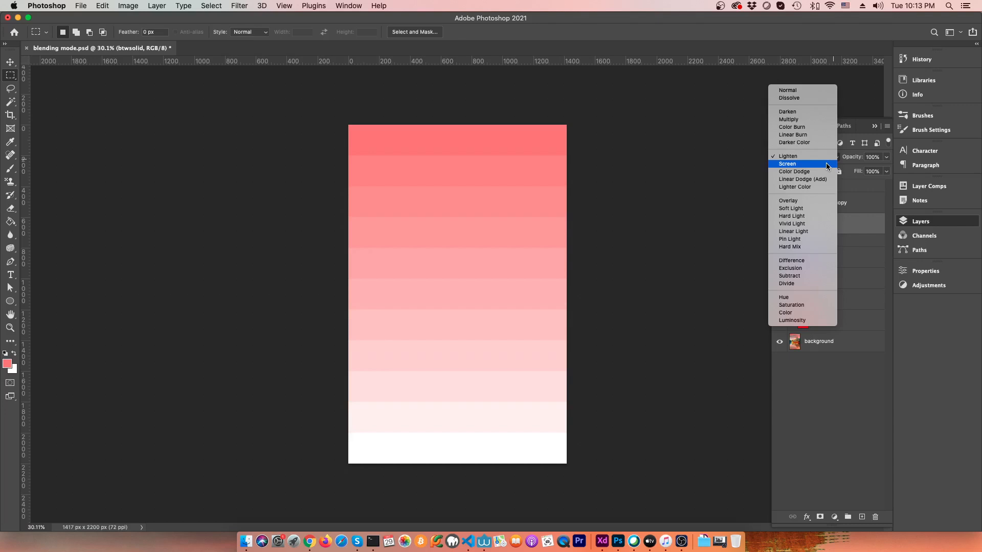
click(827, 165)
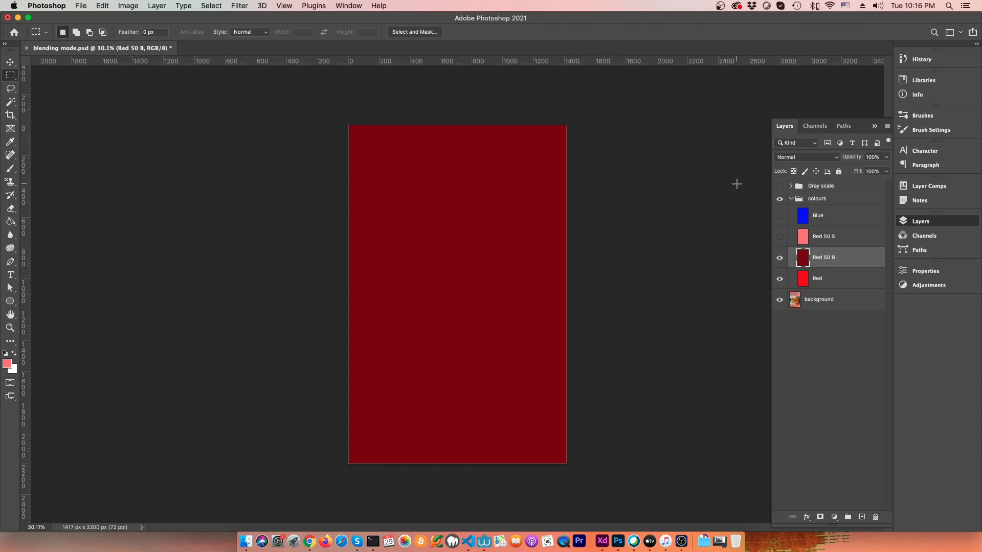
Paste the copied black-and-white Apple logo as a new layer above the Gray scale group, over Red 50 B
click(847, 187)
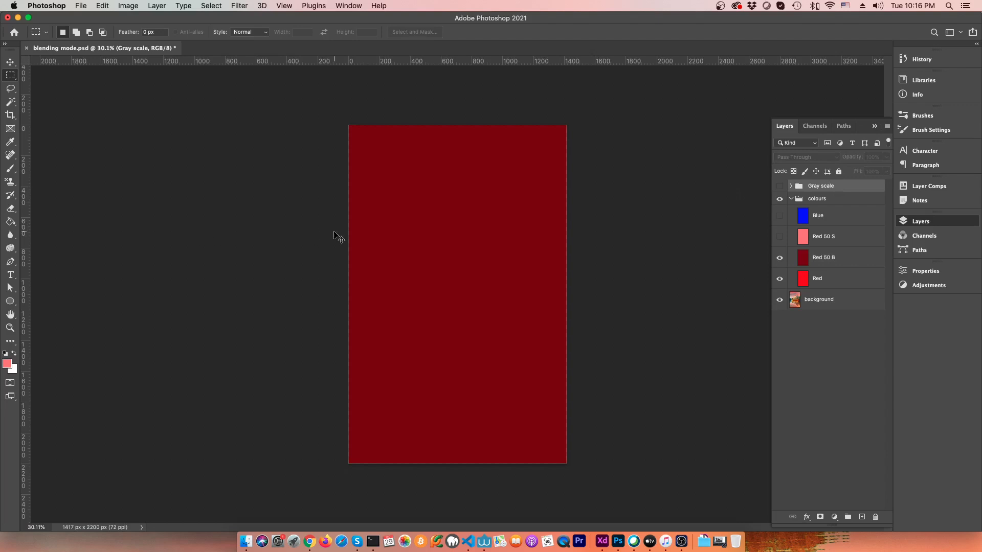
key(super+v)
scroll(440, 293, up, 10)
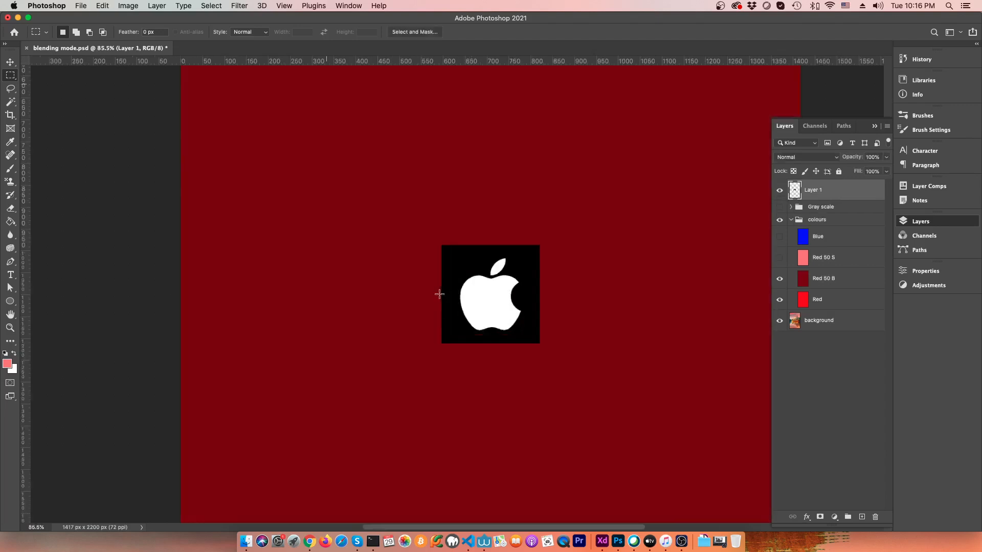
scroll(440, 293, down, 6)
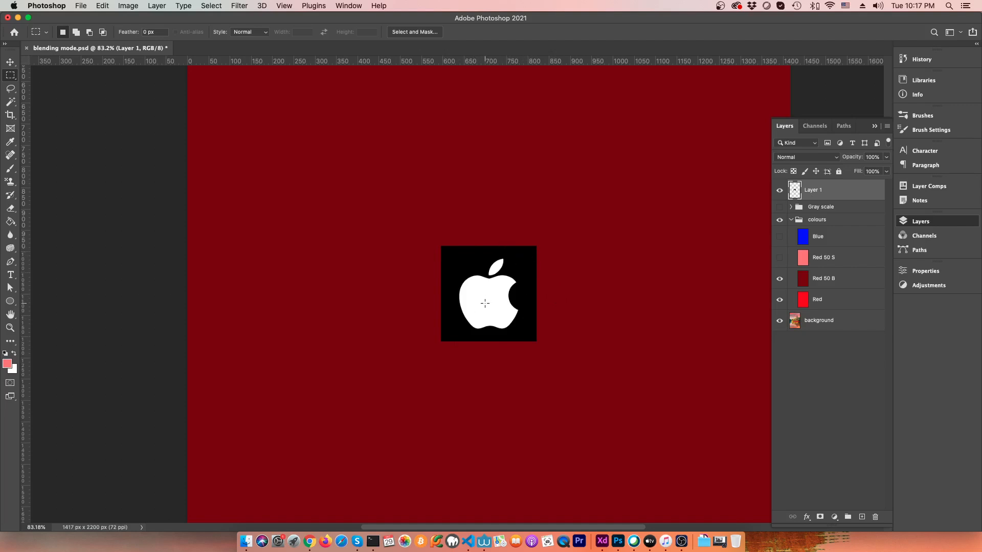
Preview the pasted logo layer in Multiply over the dark red, and return its blending mode to Normal
click(804, 157)
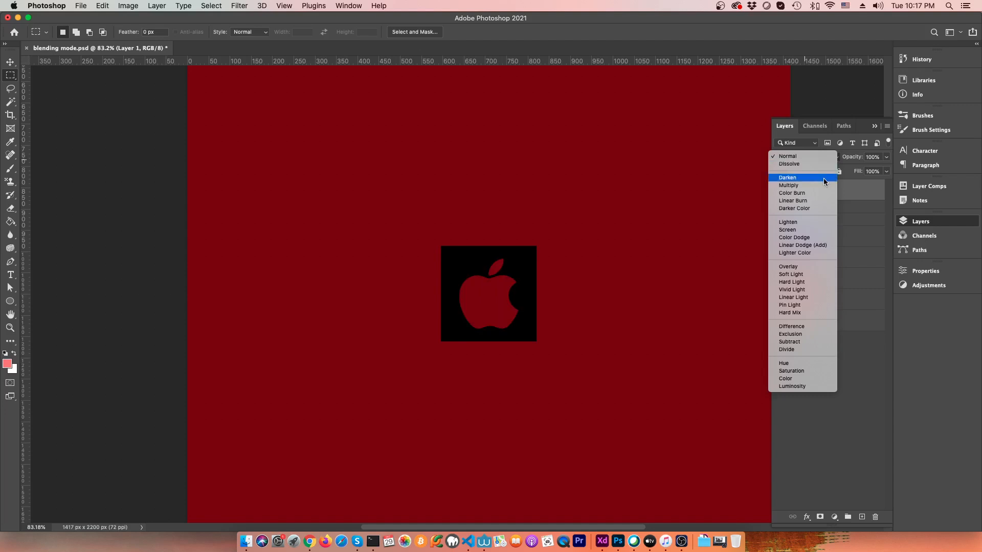
click(818, 185)
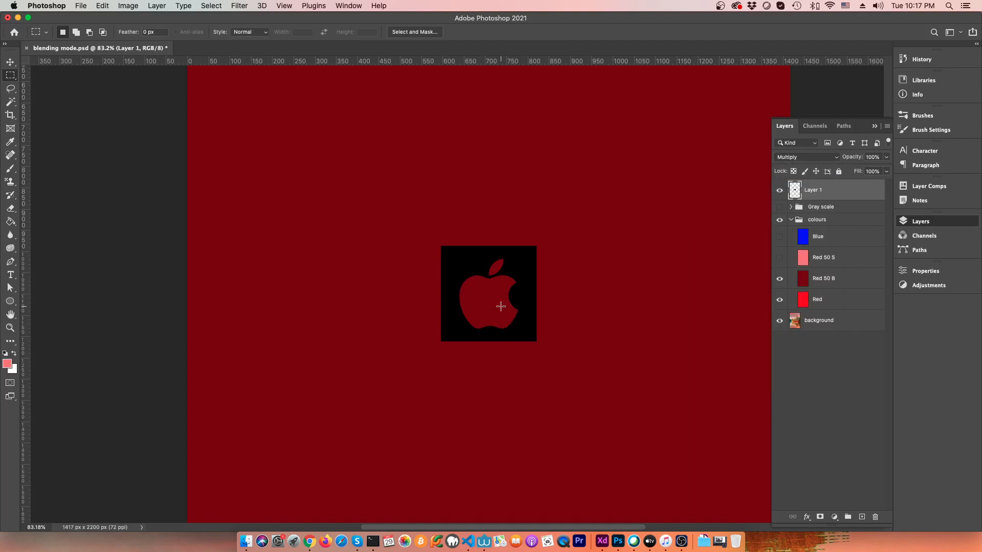
click(806, 157)
click(820, 130)
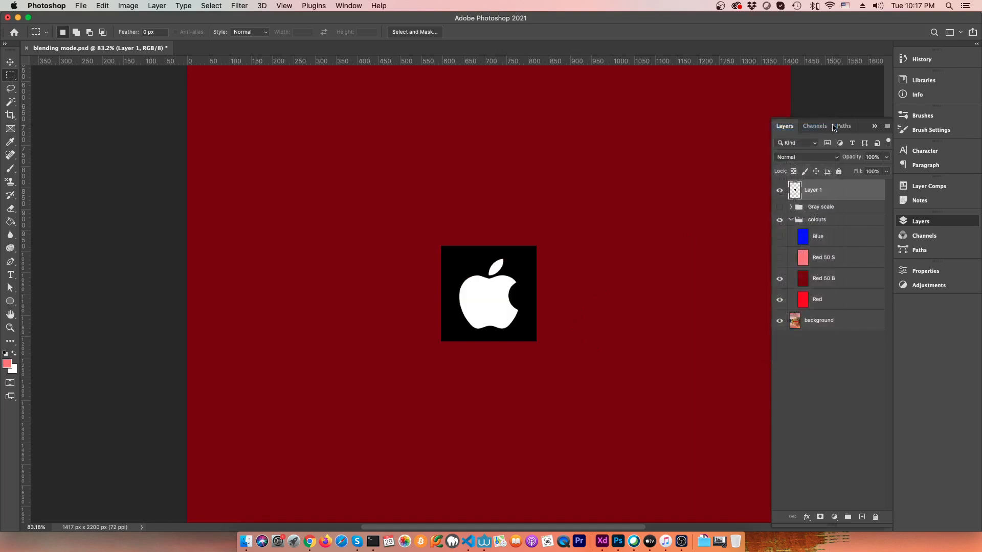
Select the logo's white shape with the Magic Wand and delete it, undo the deletion, and switch back to the Rectangular Marquee tool
click(10, 102)
click(484, 309)
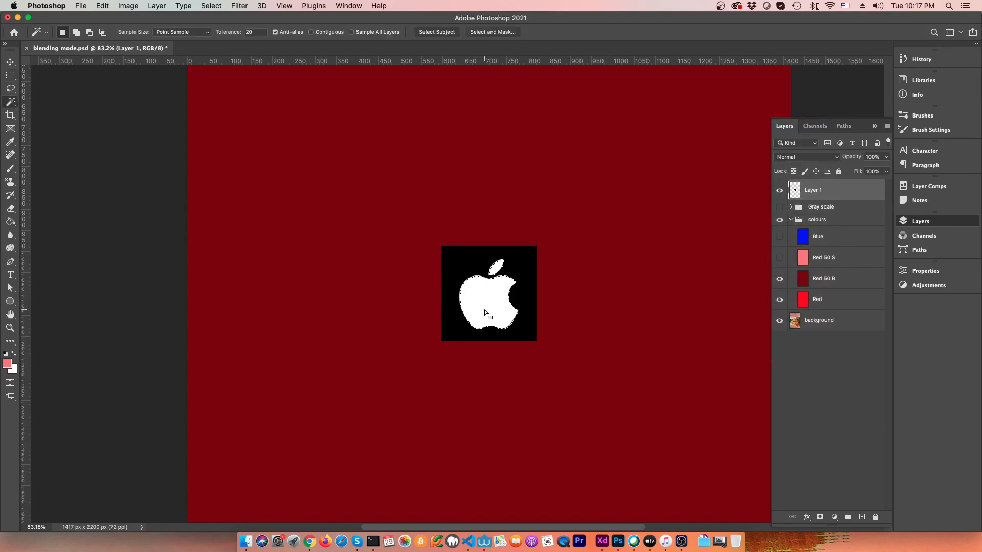
key(Delete)
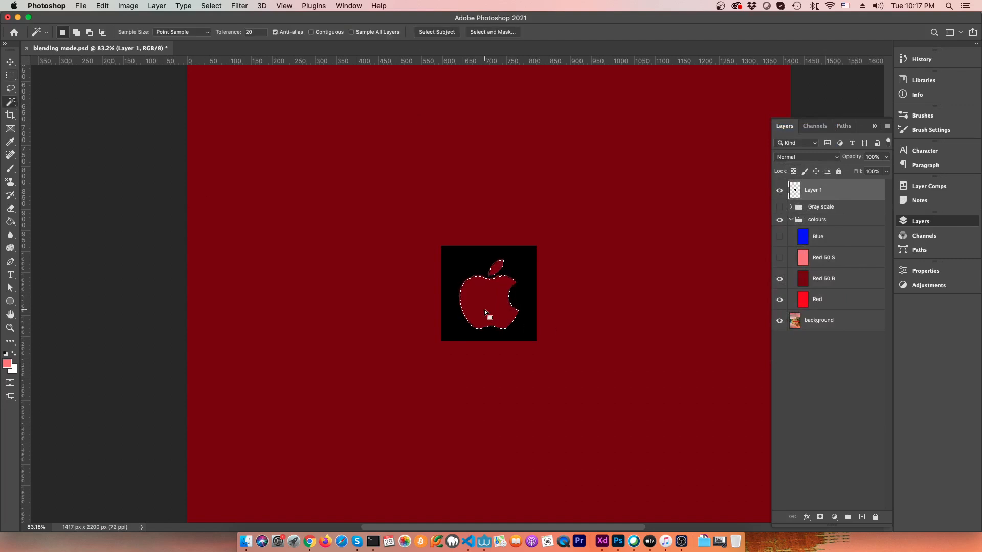
key(super+z)
key(m)
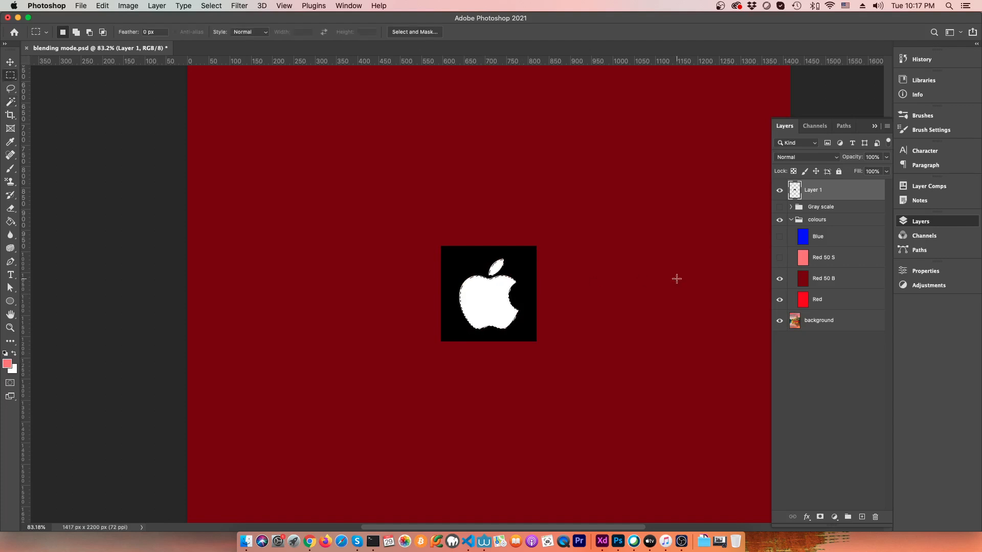
Apply Multiply to the logo layer again to compare it with deleting the white shape, and restore Normal
click(807, 157)
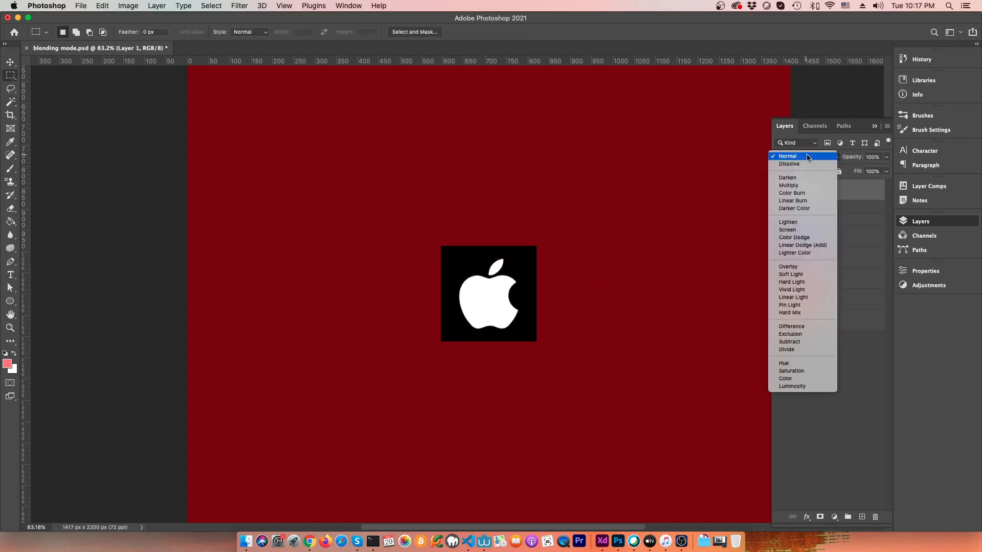
click(806, 186)
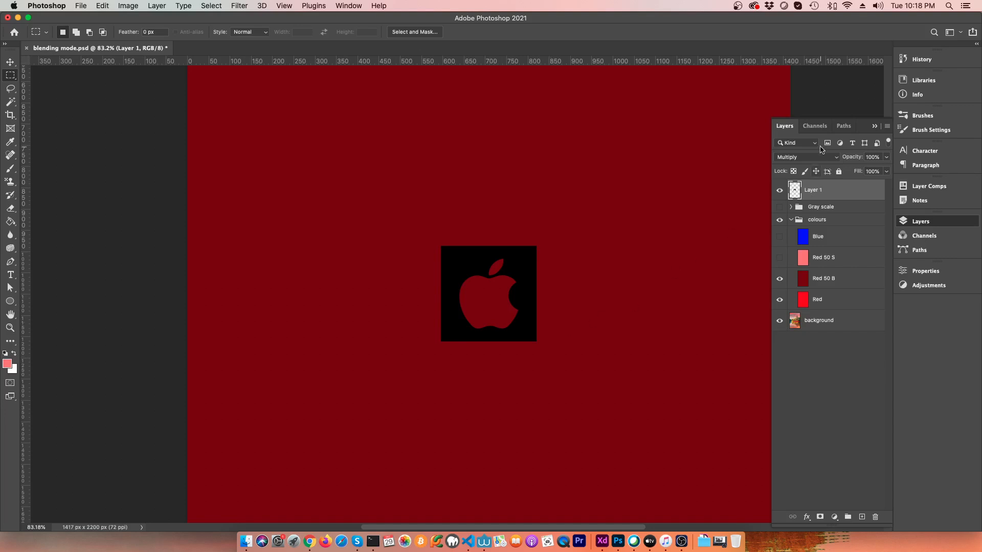
click(808, 157)
click(790, 125)
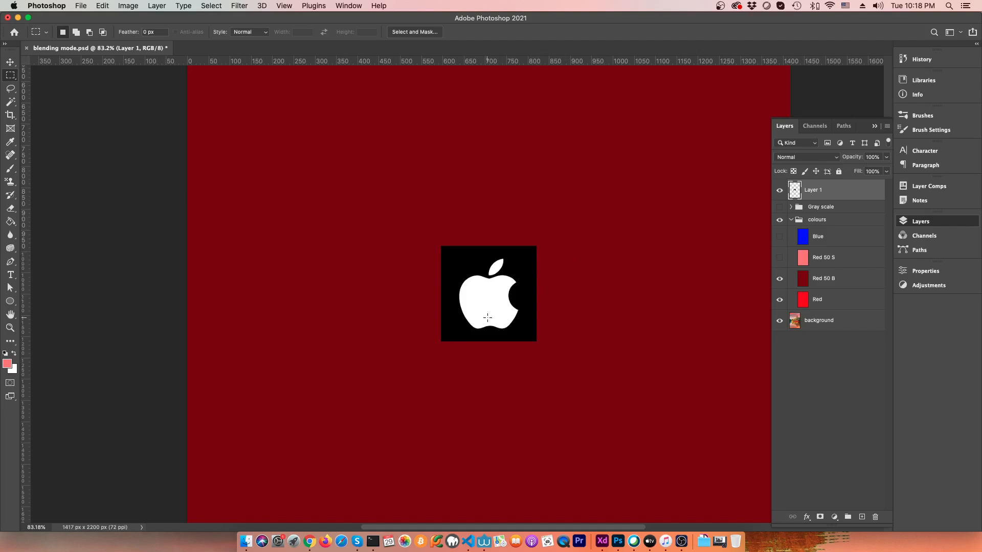
Switch the logo layer to Screen to compare it with the original black square, and return it to Normal
click(807, 157)
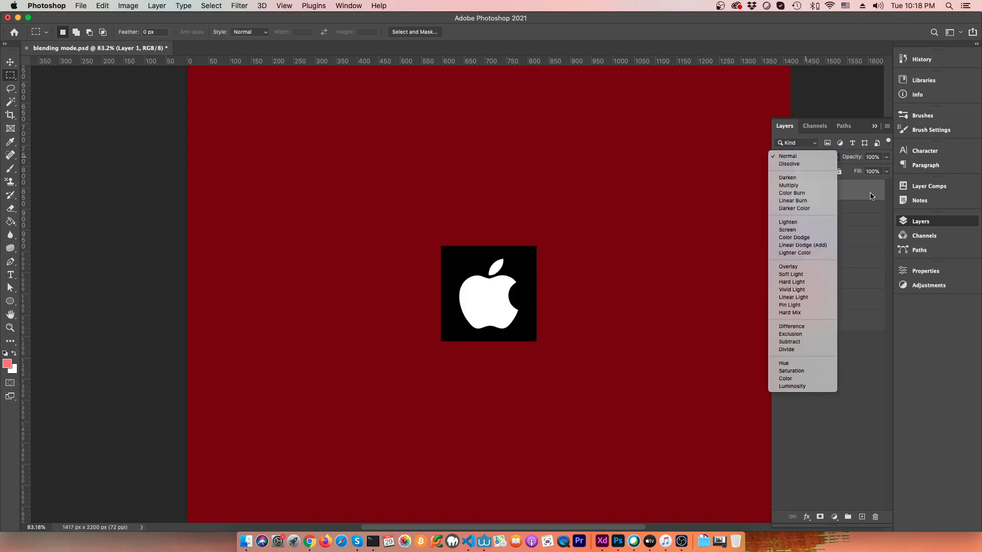
click(814, 230)
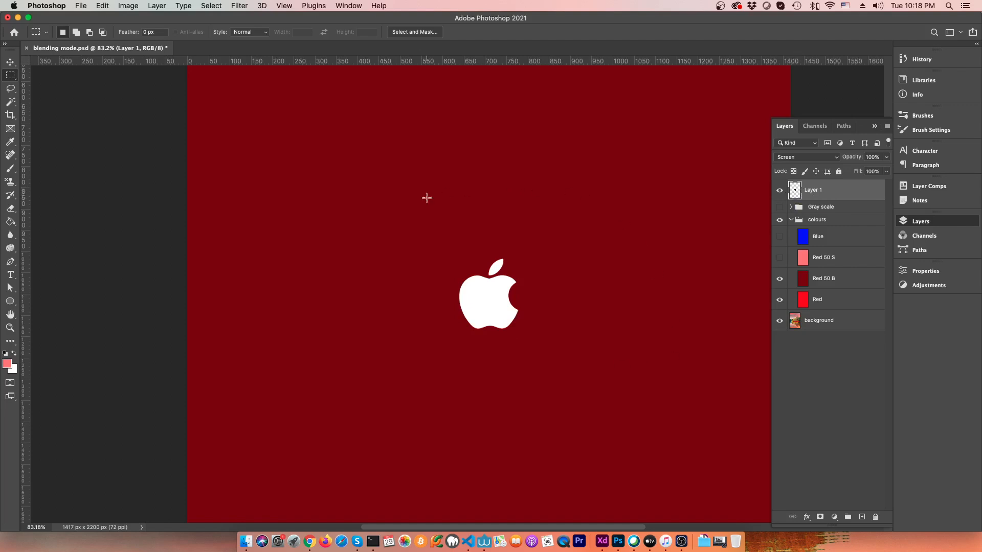
click(807, 157)
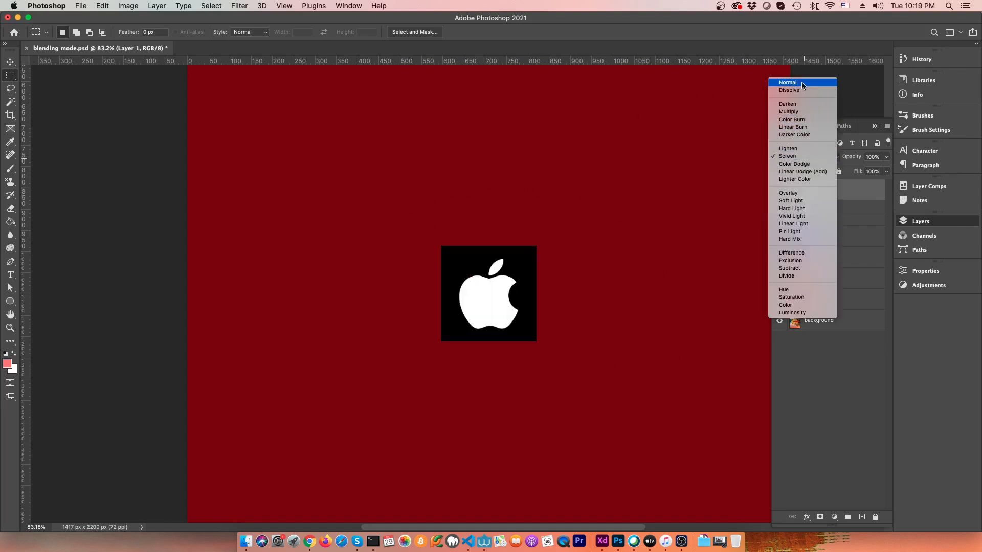
click(803, 157)
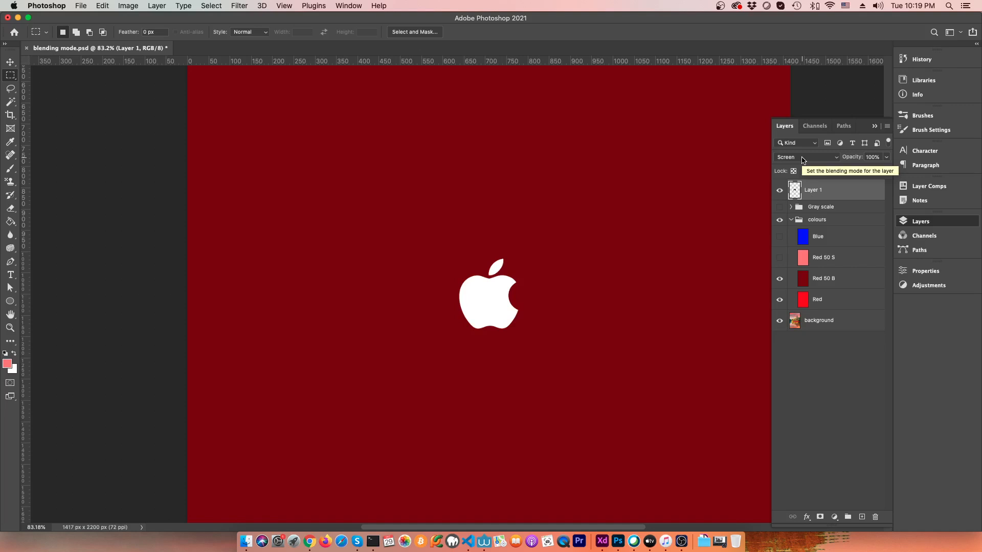
click(803, 158)
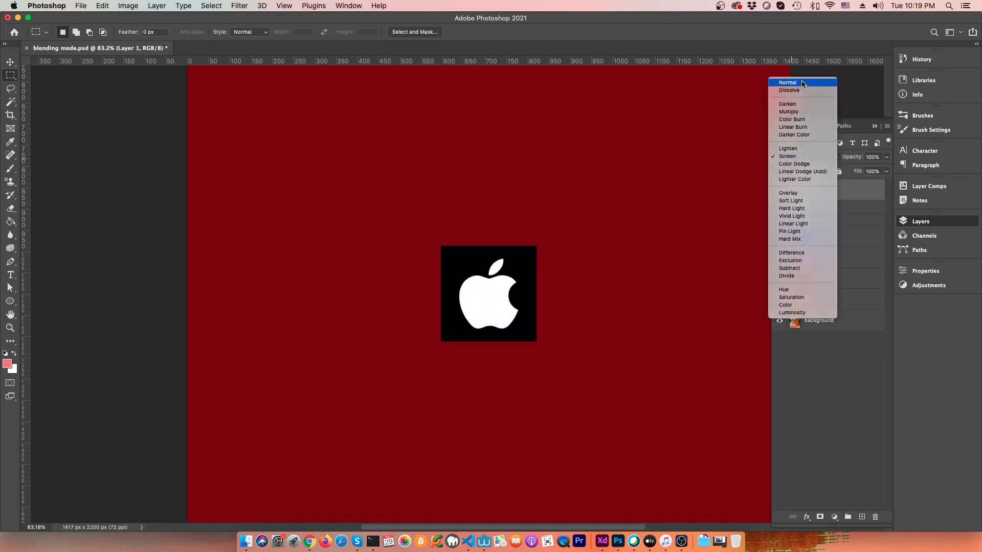
click(801, 83)
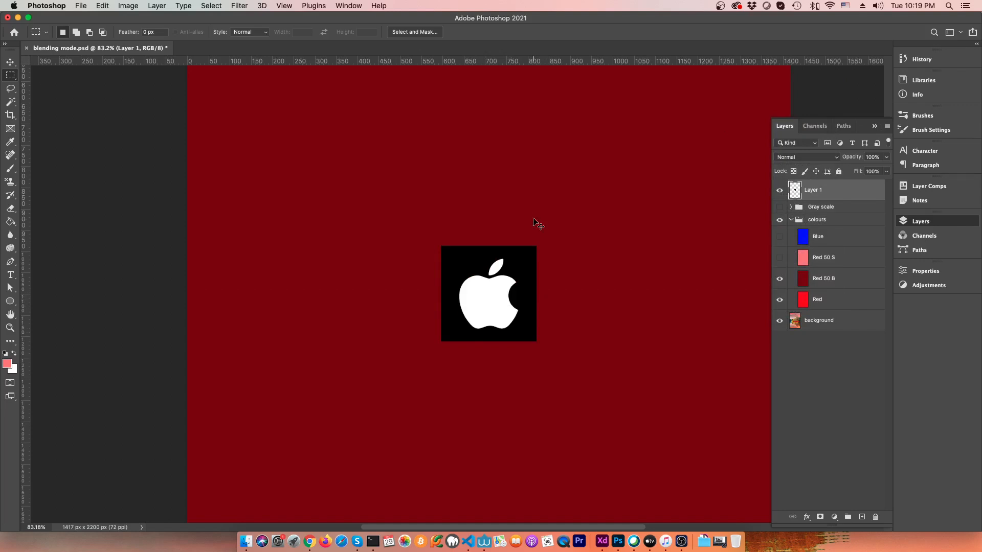
Invert the logo layer's colours and set its blending mode to Darken
key(super+i)
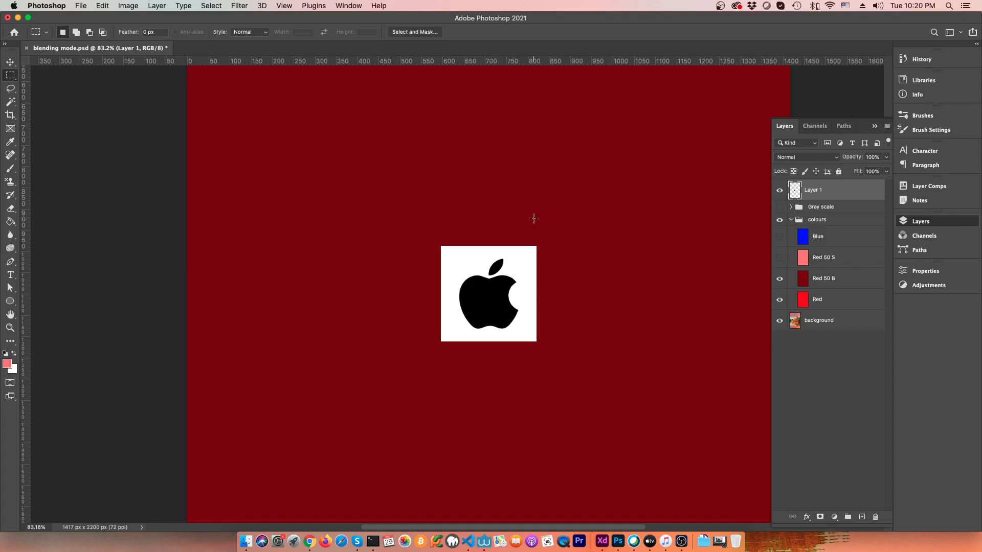
click(828, 158)
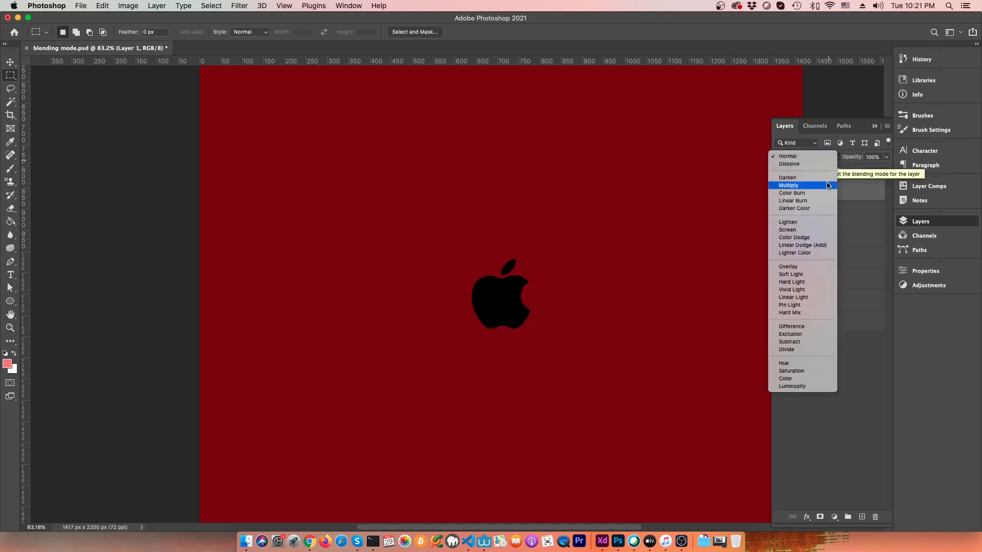
click(825, 178)
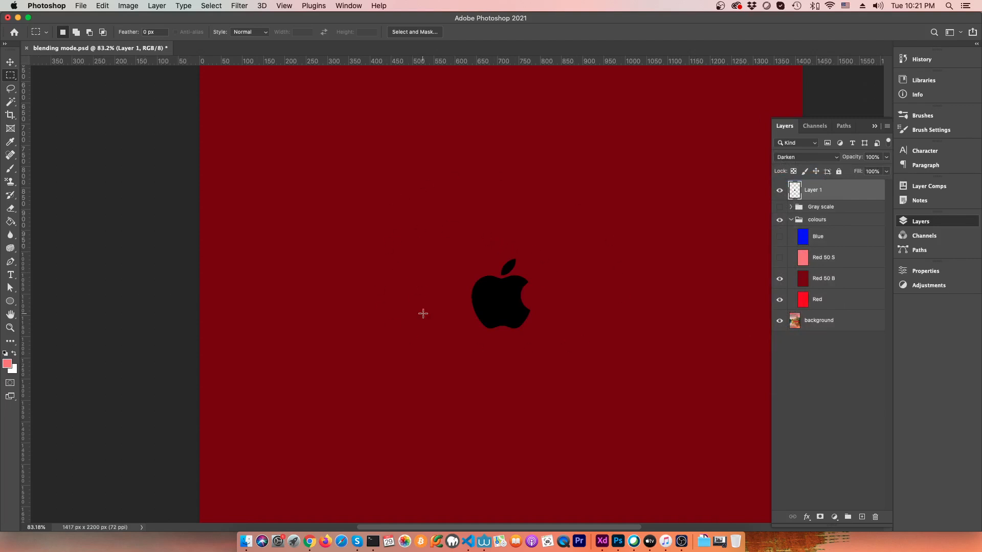
Change the inverted logo layer's blending mode to Screen with the whole canvas in view
scroll(540, 333, down, 5)
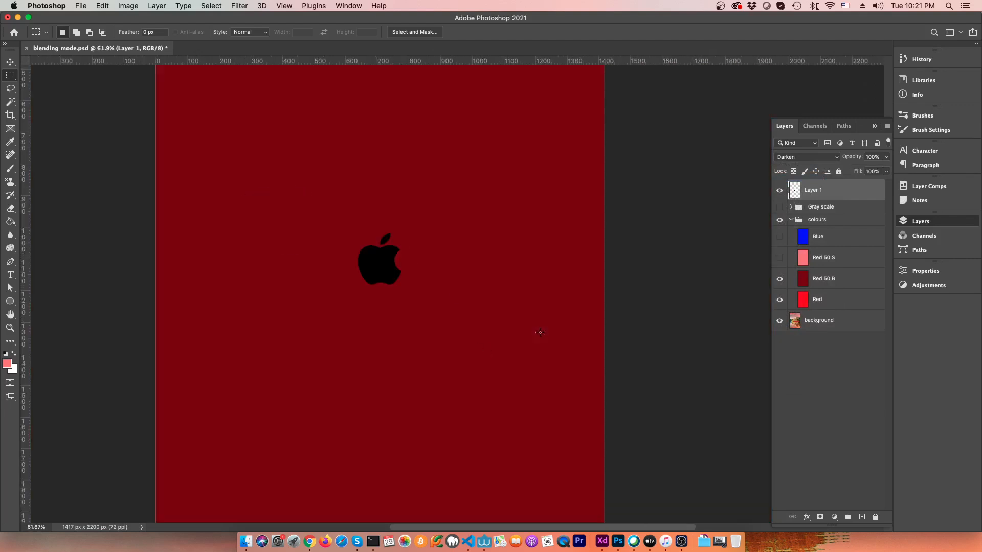
click(816, 158)
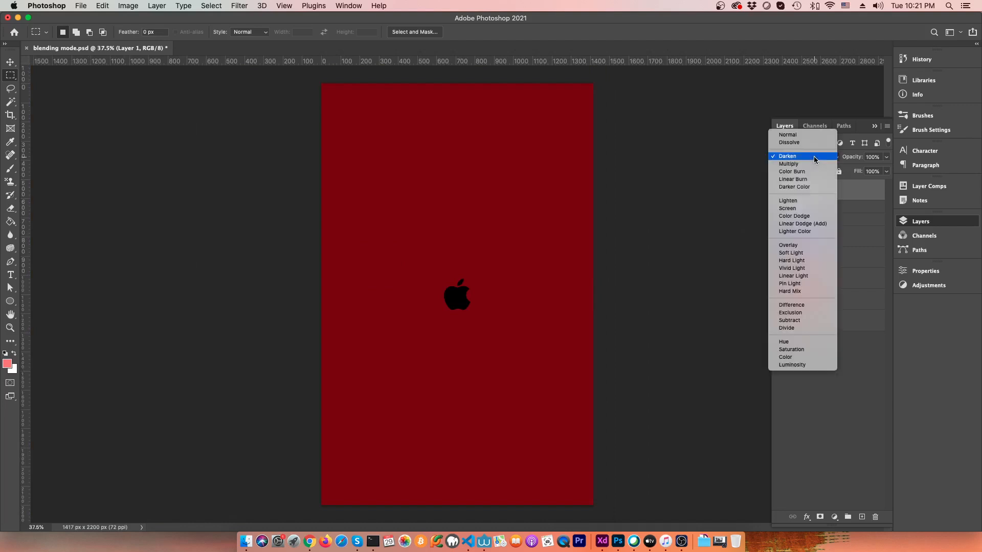
click(813, 210)
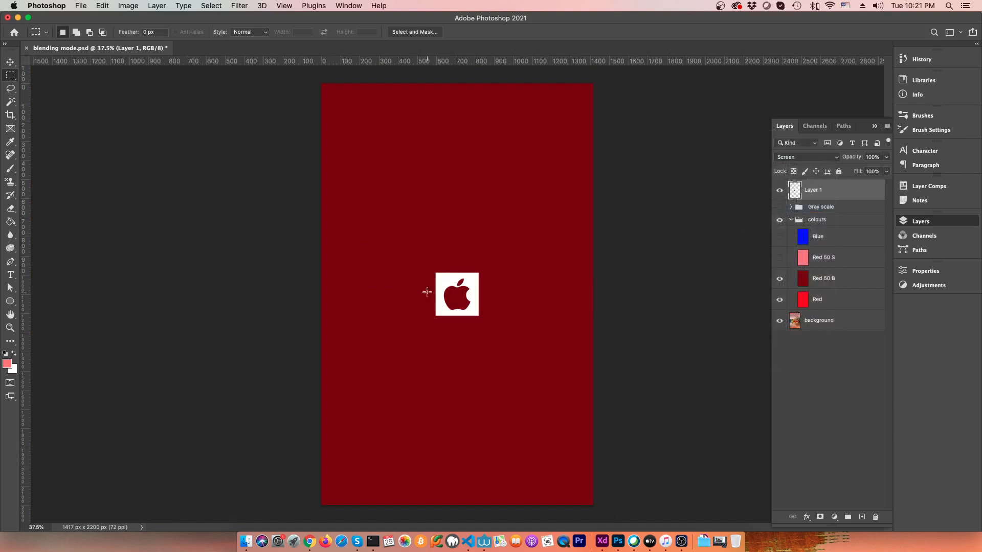